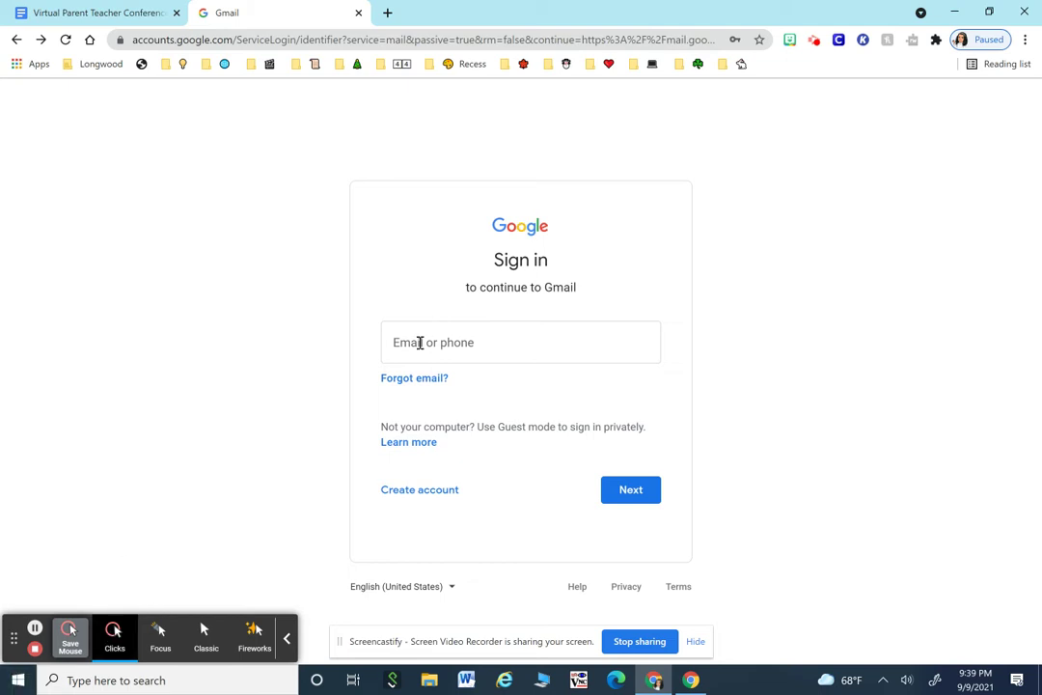
# Enter the parent's account e-mail address and continue to the password page
pyautogui.click(429, 339)
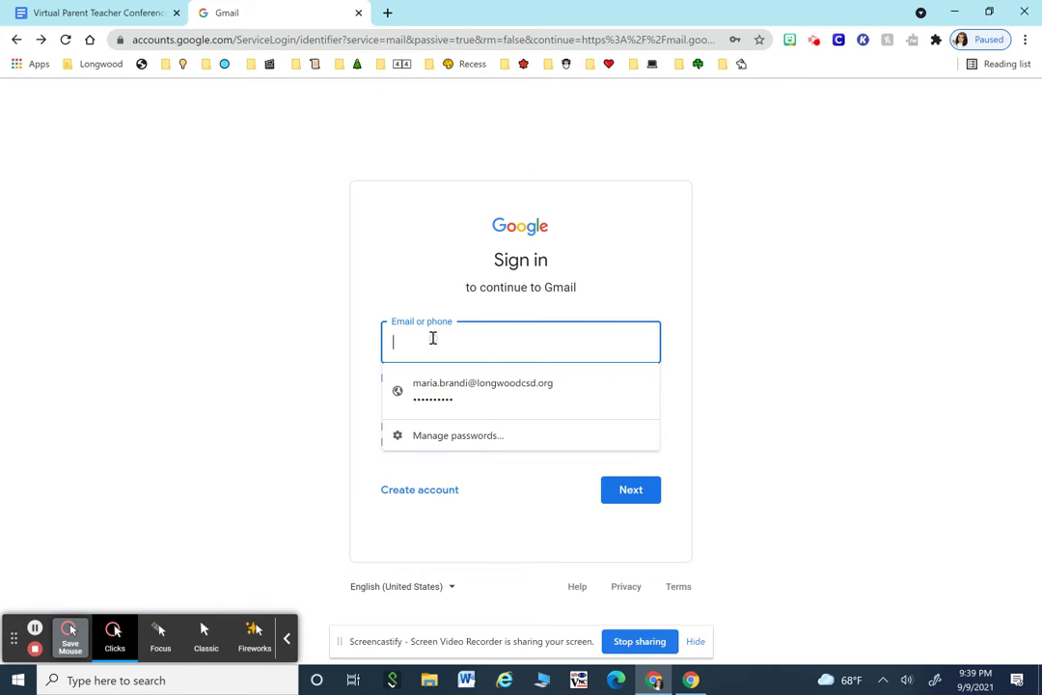
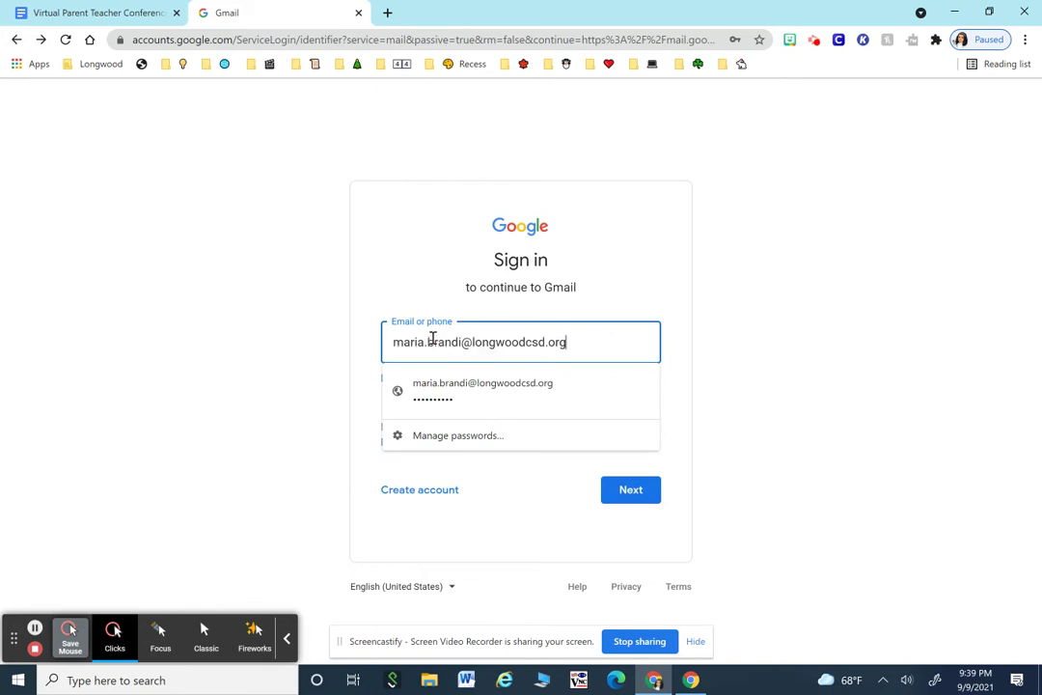
pyautogui.click(630, 495)
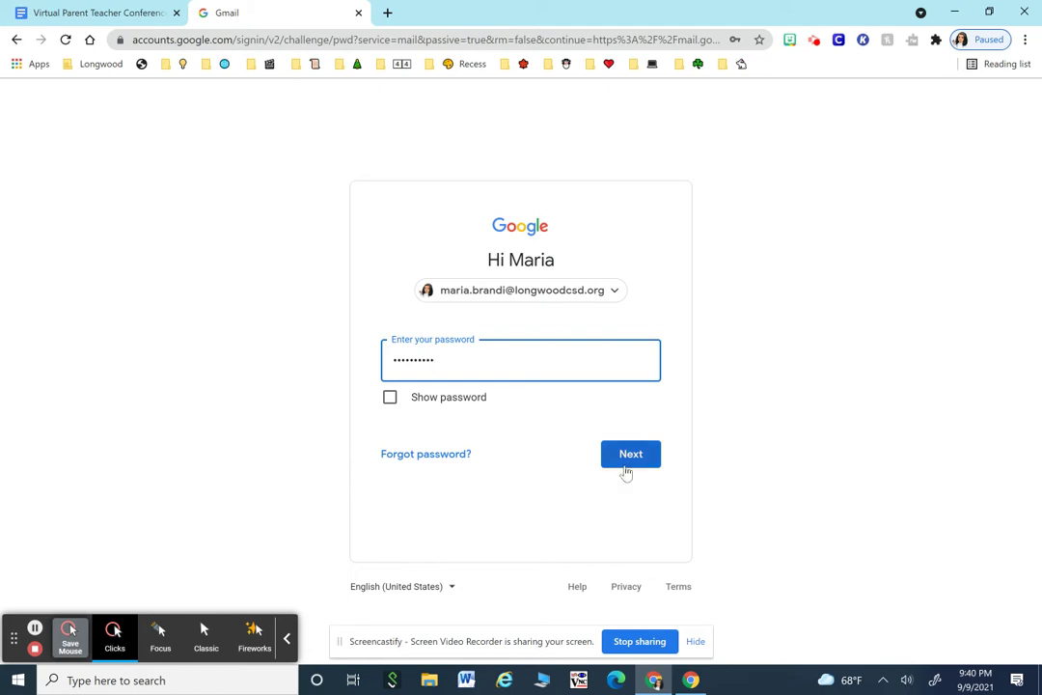
# Finish signing in to Gmail and browse the Google apps launcher to find Meet
pyautogui.click(625, 462)
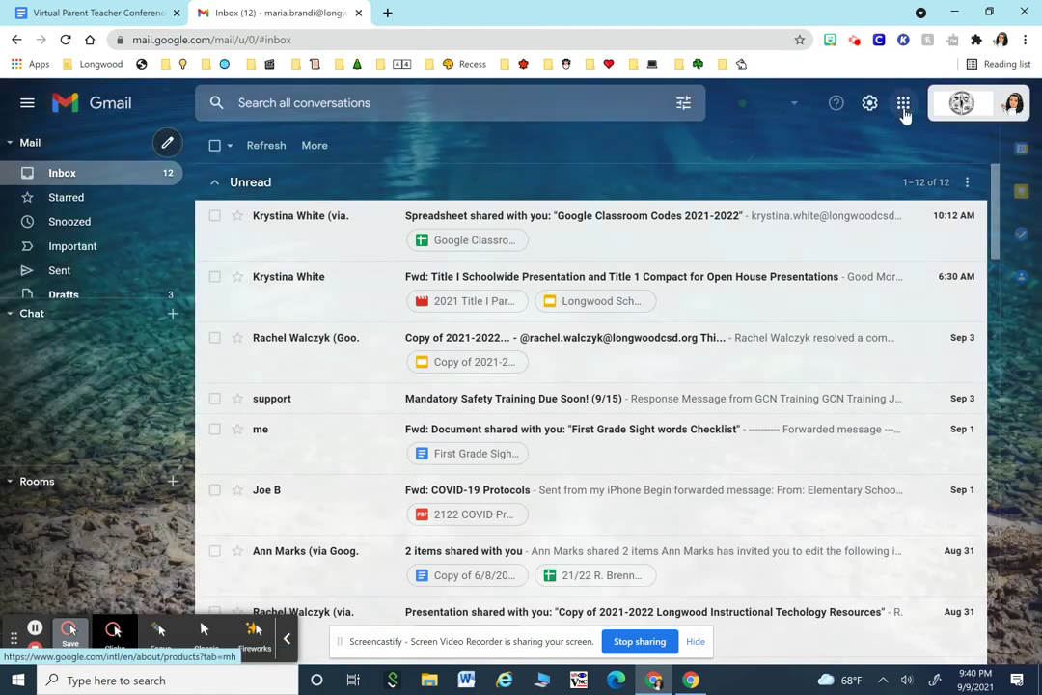
pyautogui.click(902, 105)
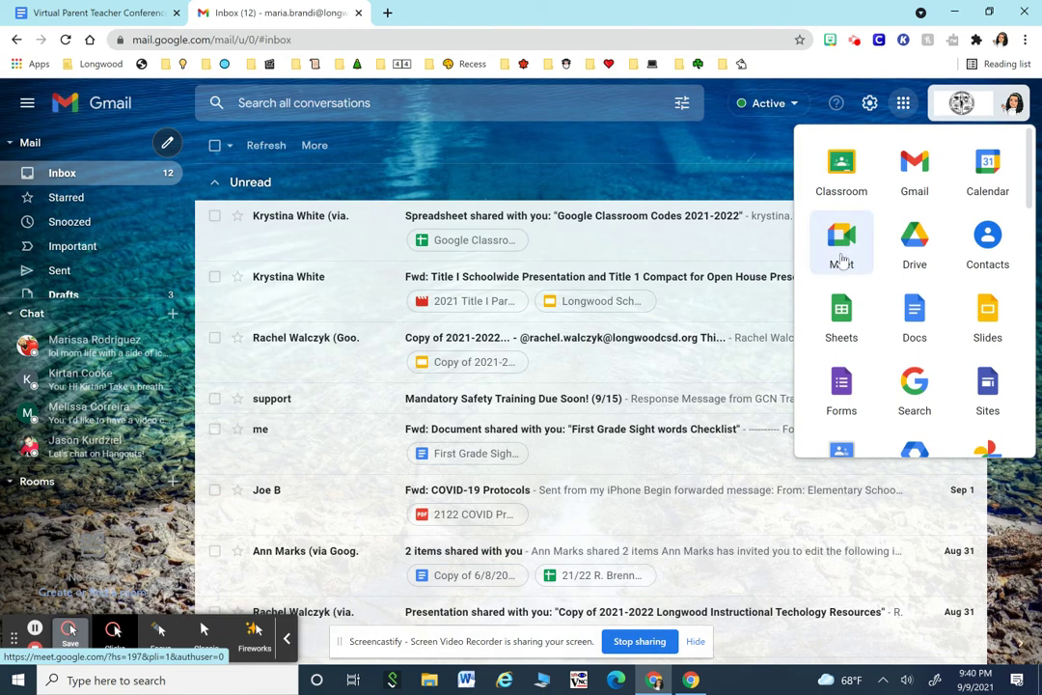
pyautogui.scroll(-2, 921, 333)
pyautogui.scroll(-4, 932, 331)
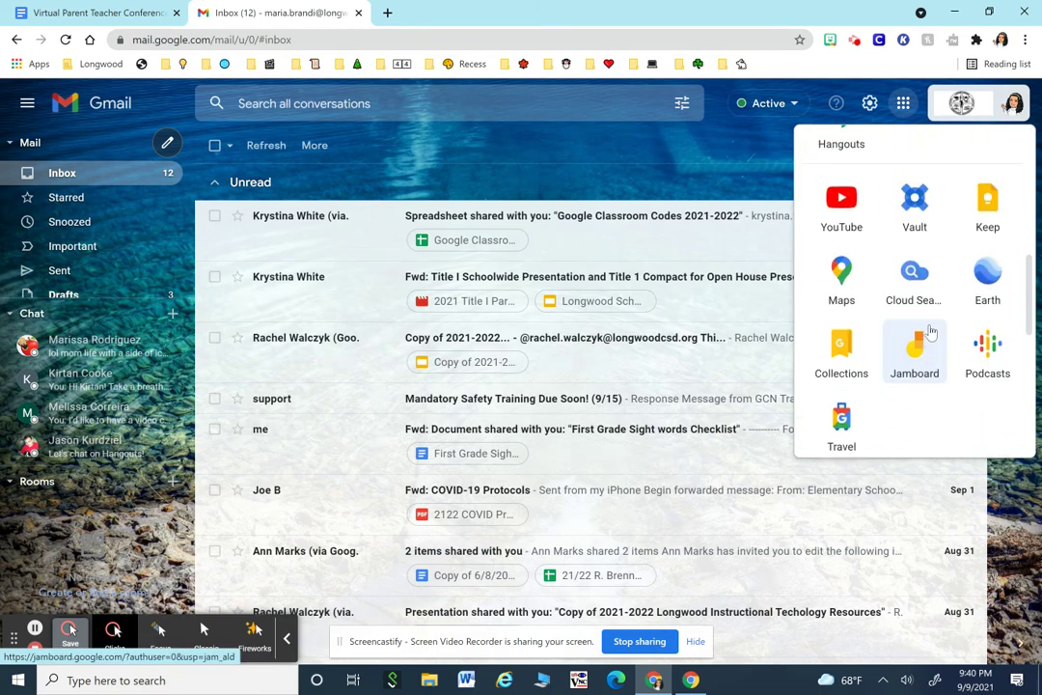
pyautogui.scroll(3, 931, 331)
pyautogui.scroll(3, 931, 331)
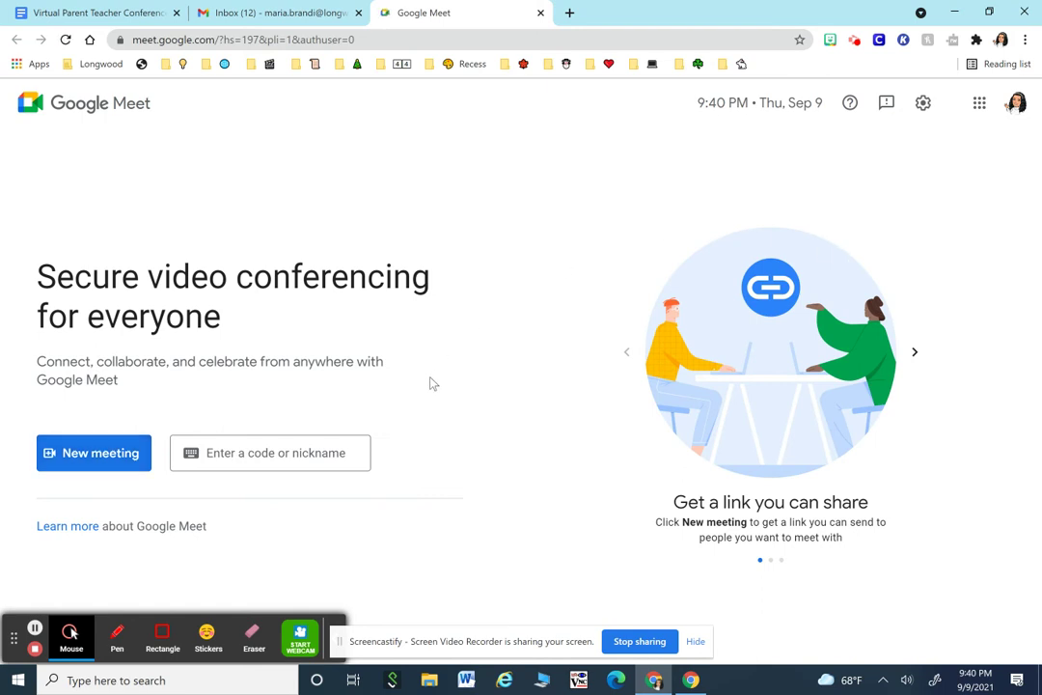
# Type the teacher's meeting nickname into Meet's 'Enter a code or nickname' box
pyautogui.click(275, 459)
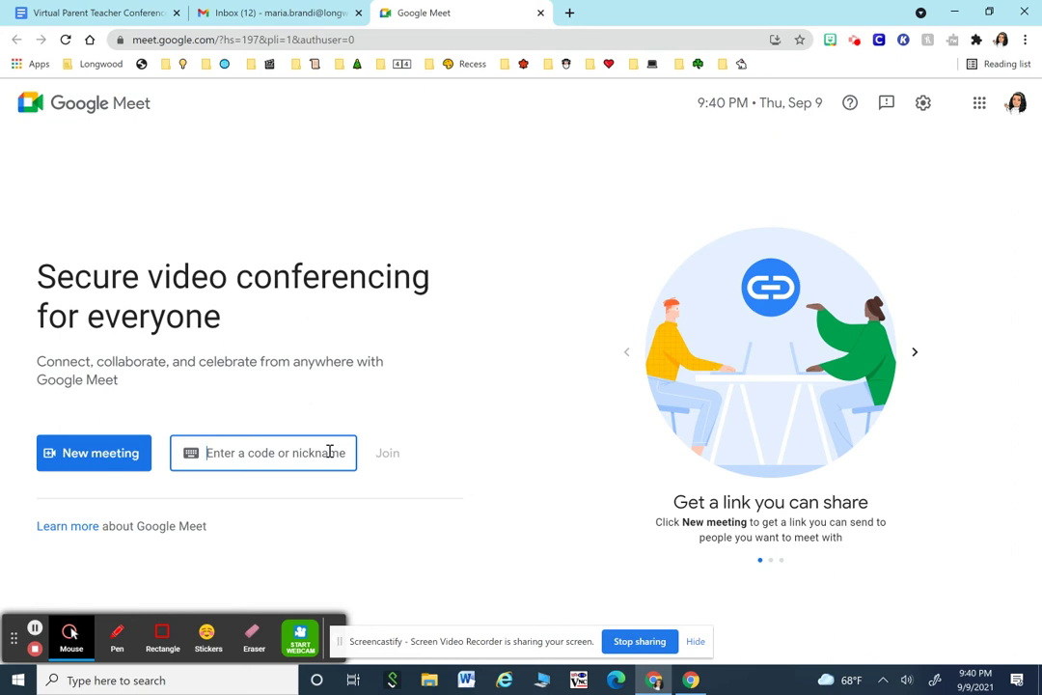
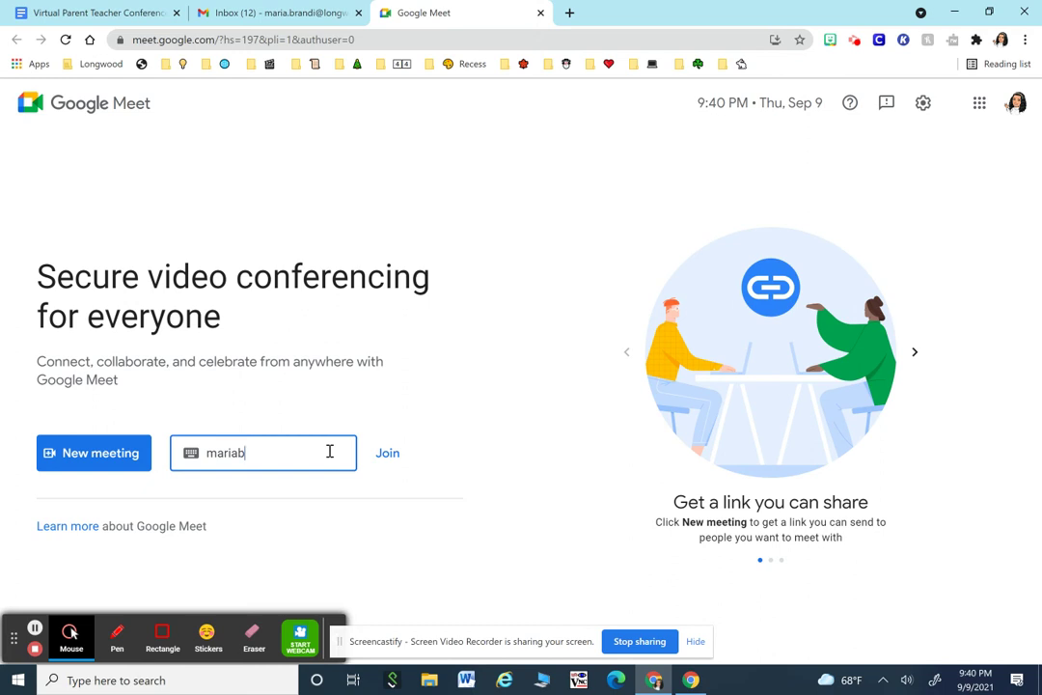
# Join the meeting by its nickname and allow Meet to show notifications
pyautogui.click(384, 459)
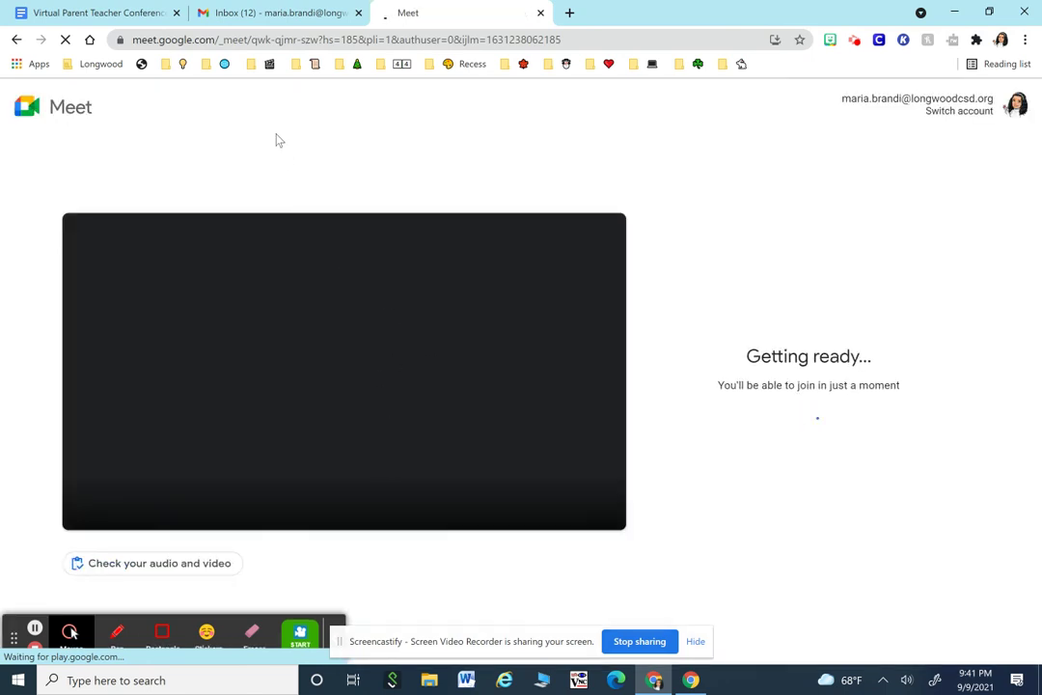
pyautogui.click(183, 126)
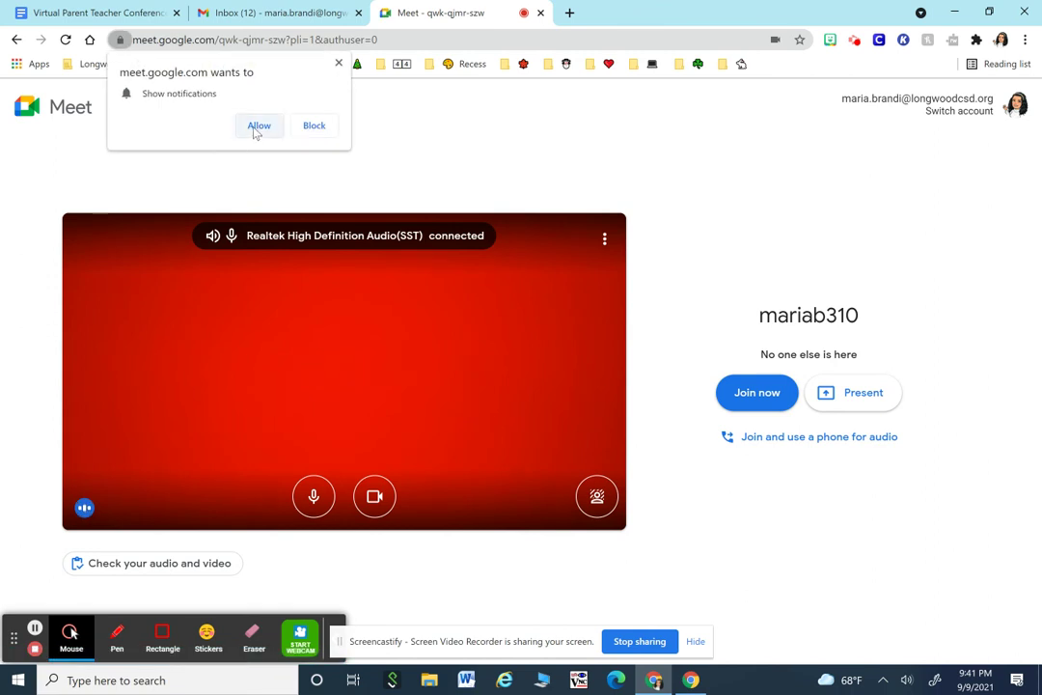
pyautogui.click(255, 130)
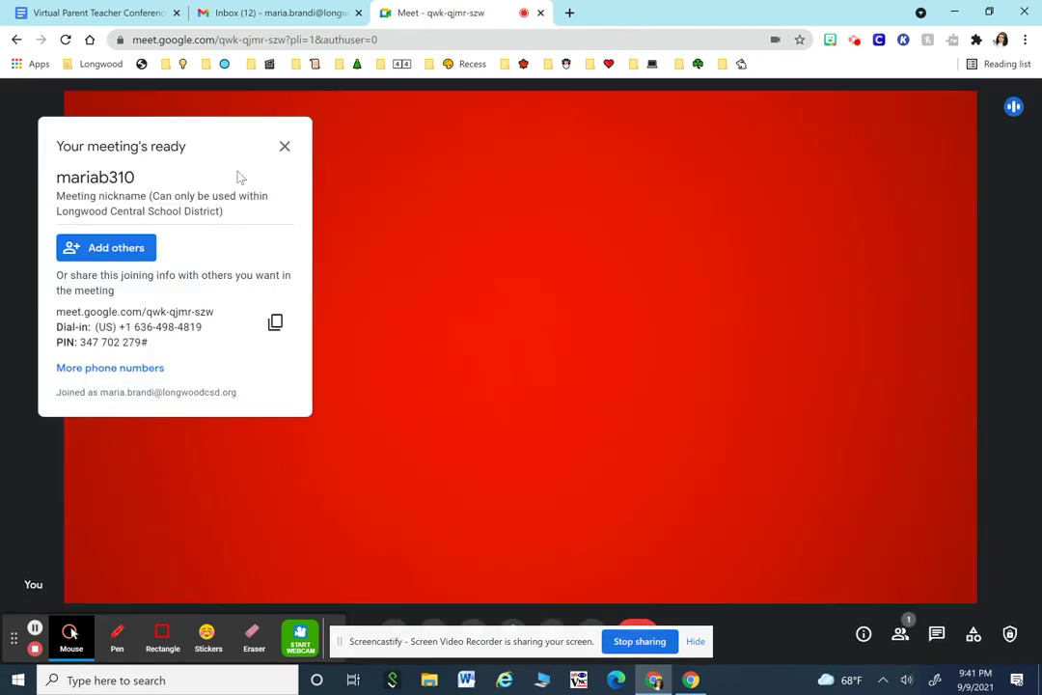
# Close the 'Your meeting's ready' joining-details panel
pyautogui.click(285, 148)
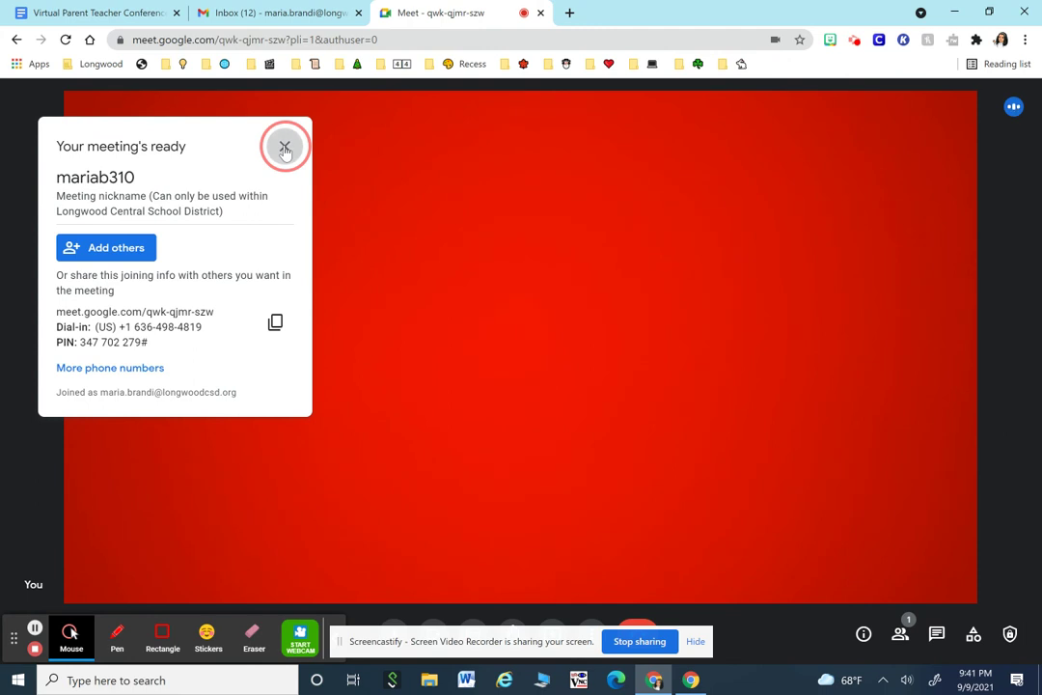